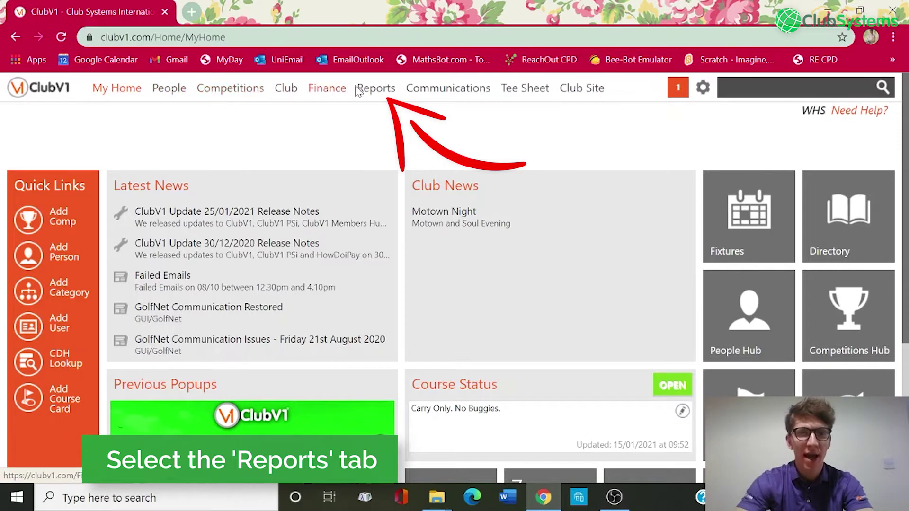
# Go to the Reports hub to see the saved people lists and report tiles.
pyautogui.click(372, 91)
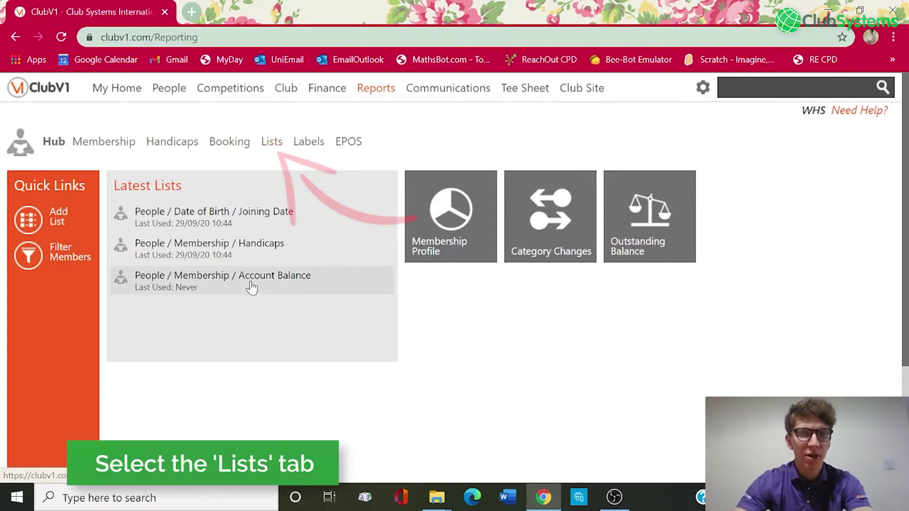
# Show the saved lists and view the Members DOB and Joining Date list's details.
pyautogui.click(273, 147)
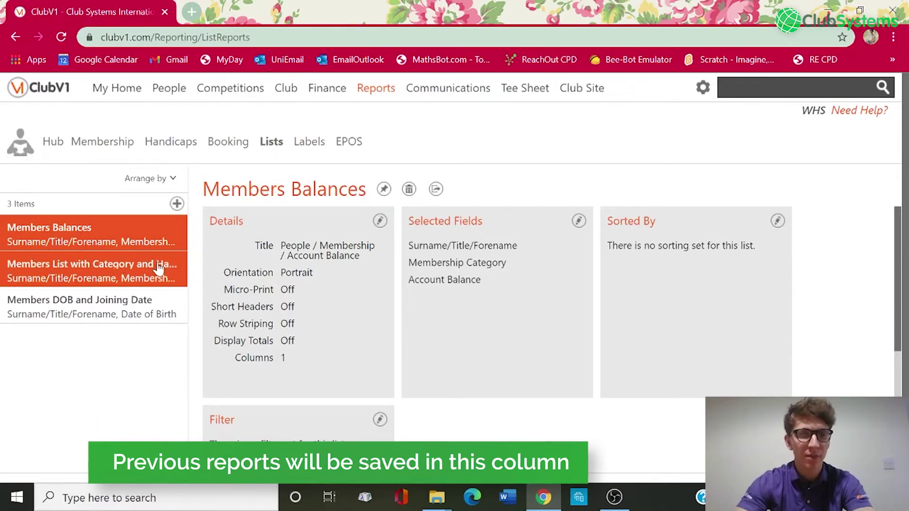
pyautogui.click(109, 307)
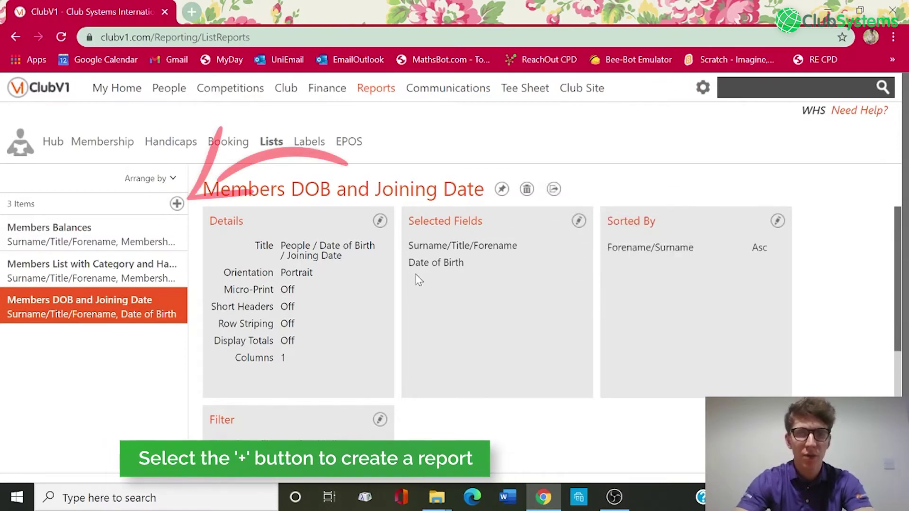
# Create a new list with short name 'Direct Debit Payers' and title 'Direct Debits Payers 2021'.
pyautogui.click(178, 206)
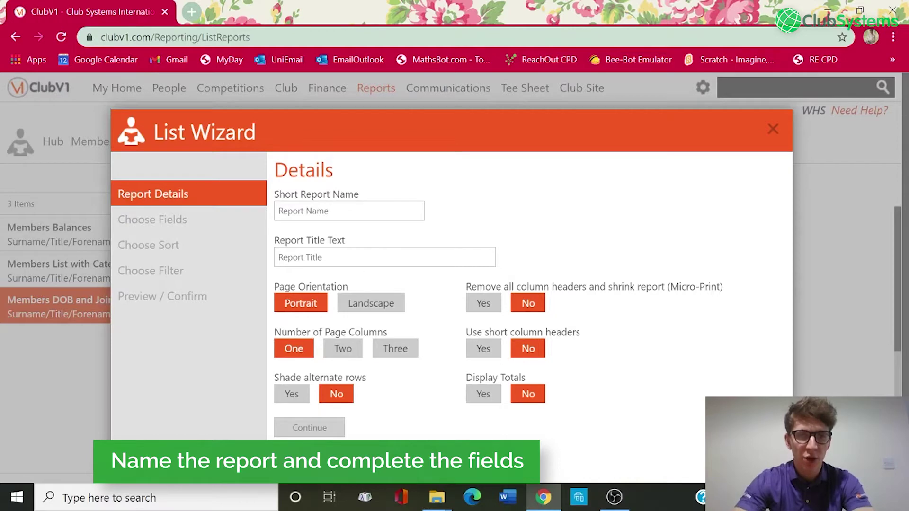
pyautogui.click(332, 211)
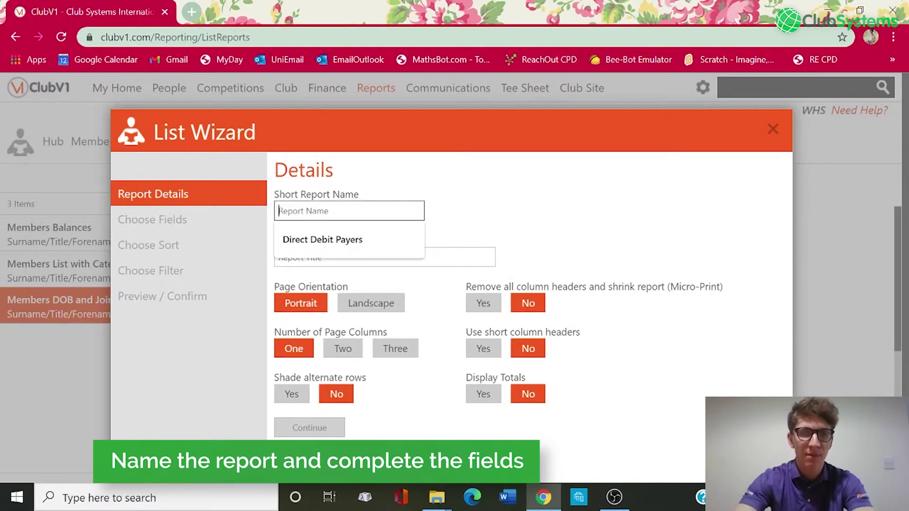
pyautogui.click(337, 238)
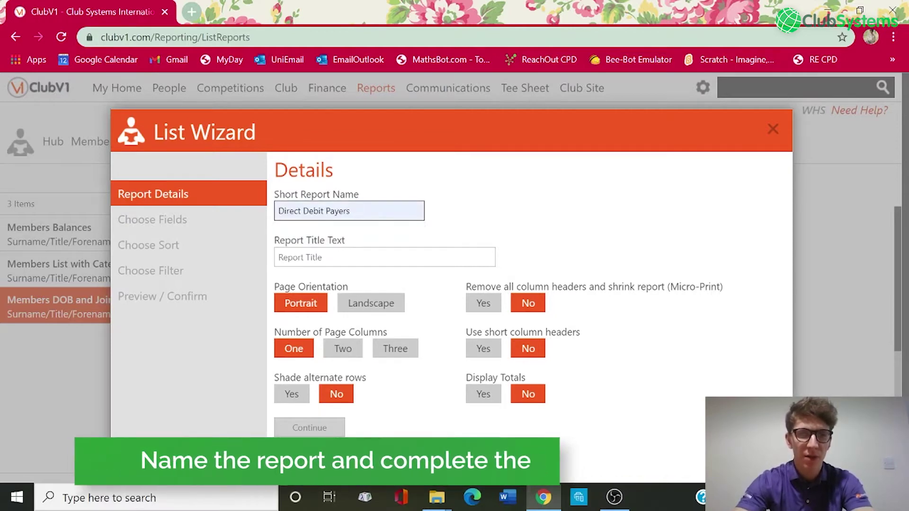
pyautogui.click(337, 257)
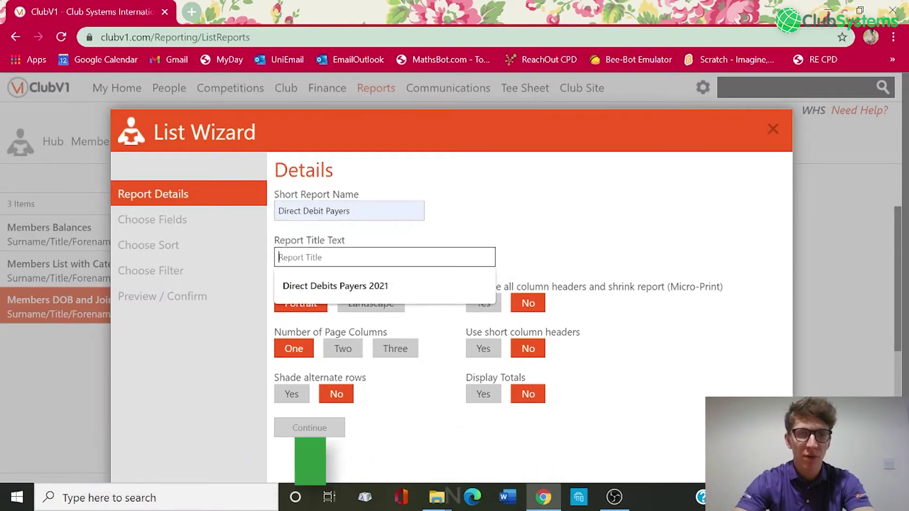
pyautogui.click(359, 286)
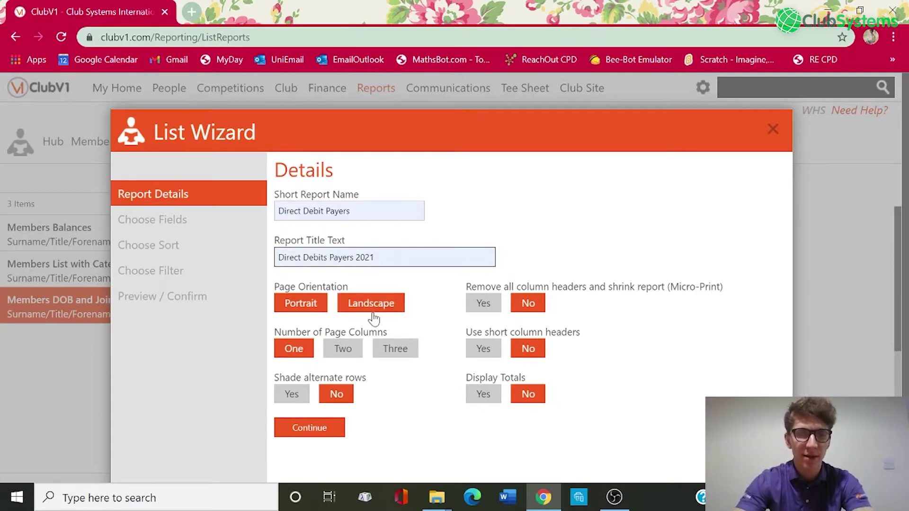
pyautogui.click(311, 428)
# Add the Direct Debit? and Membership Category fields to the selected fields.
pyautogui.scroll(-1, 529, 327)
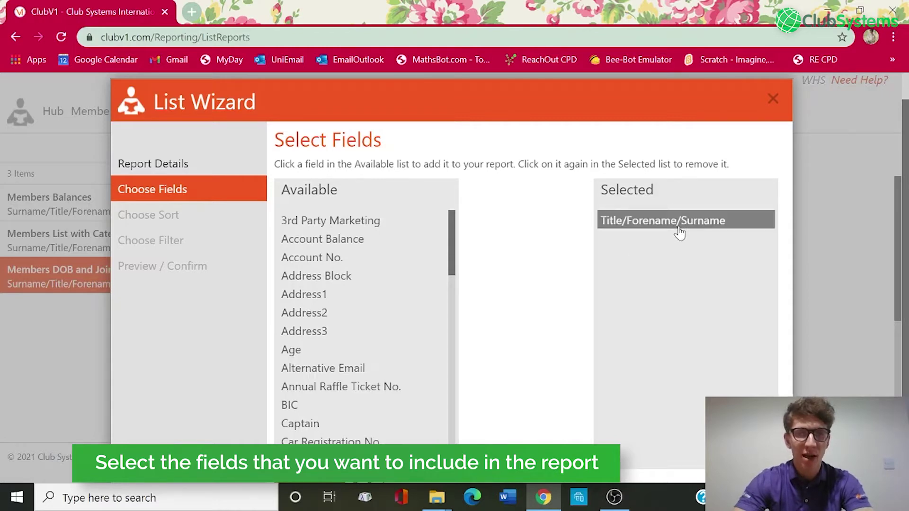
pyautogui.scroll(-2, 387, 349)
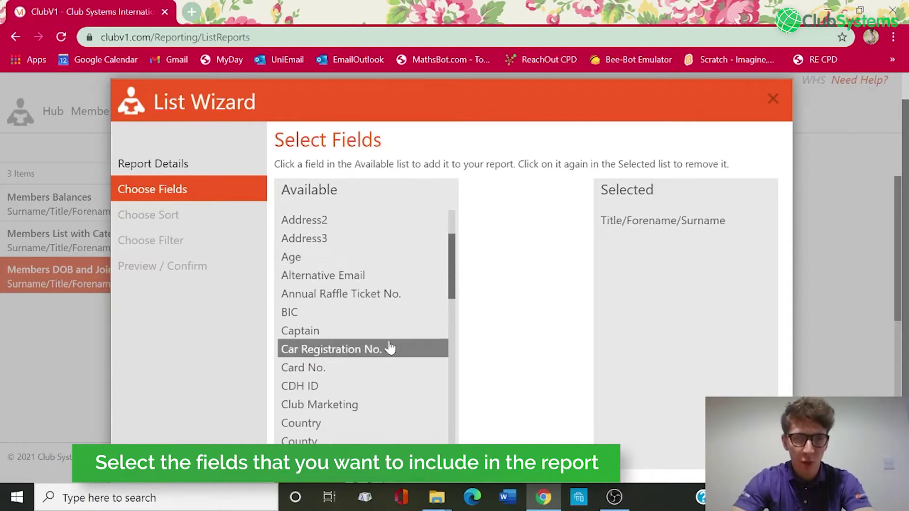
pyautogui.scroll(-3, 387, 349)
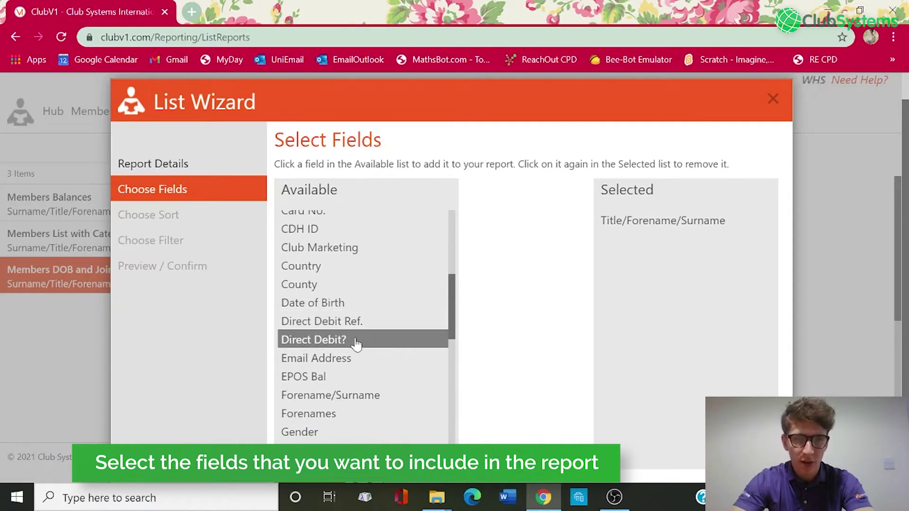
pyautogui.click(348, 341)
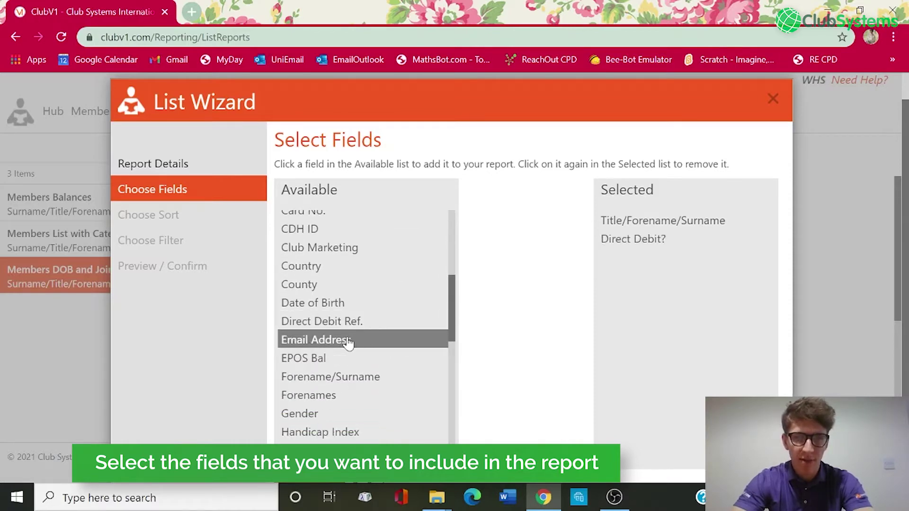
pyautogui.scroll(-2, 348, 343)
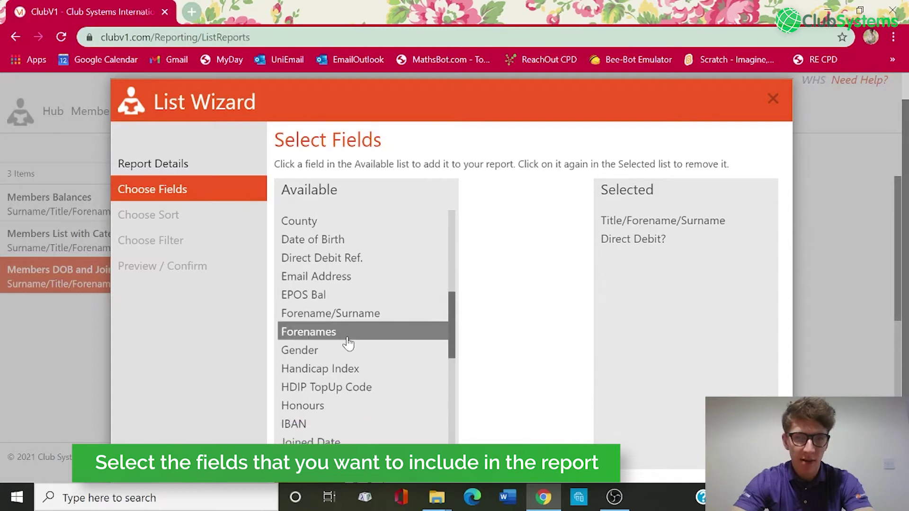
pyautogui.scroll(2, 348, 344)
pyautogui.scroll(2, 348, 342)
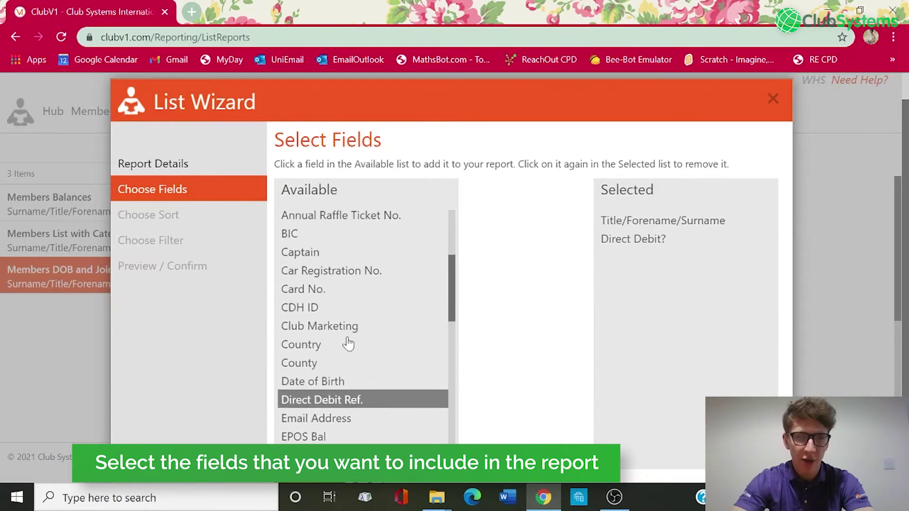
pyautogui.scroll(-5, 348, 344)
pyautogui.scroll(-3, 348, 343)
pyautogui.scroll(1, 350, 343)
pyautogui.click(355, 332)
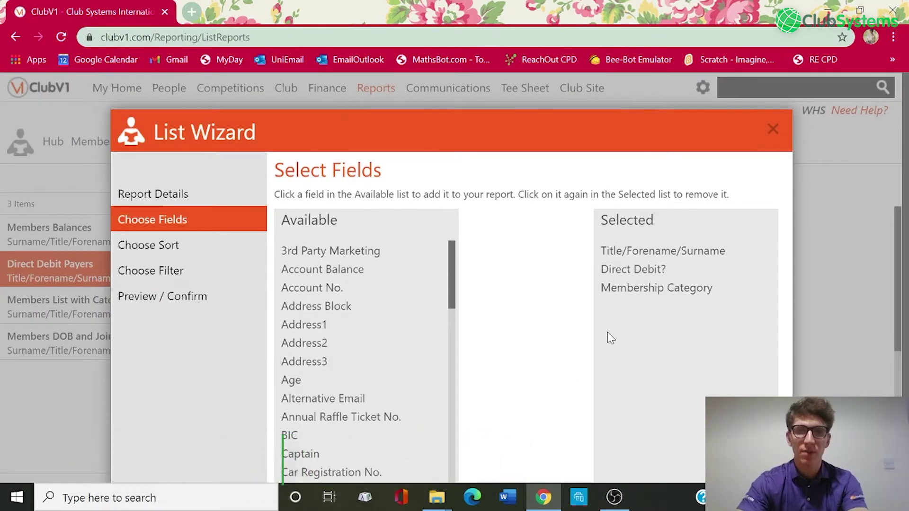
pyautogui.scroll(-1, 607, 338)
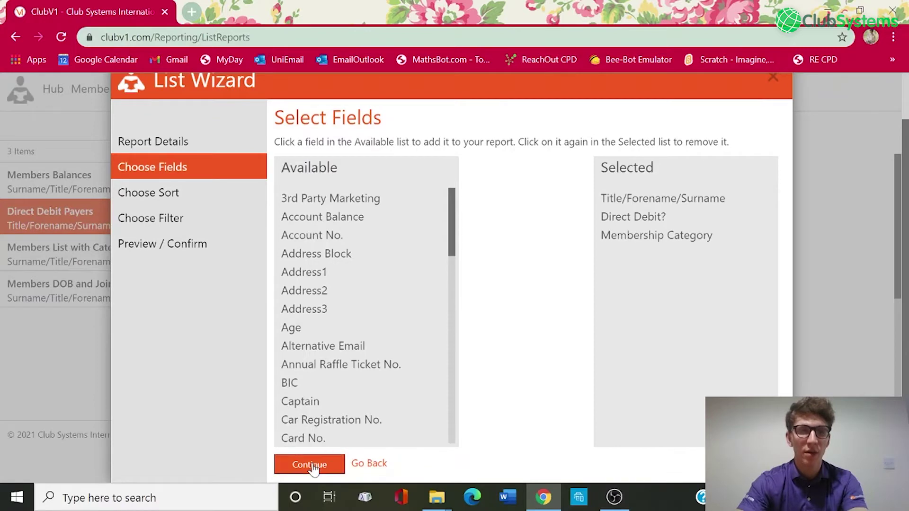
# Replace the existing sort with Forename/Surname ascending.
pyautogui.click(311, 466)
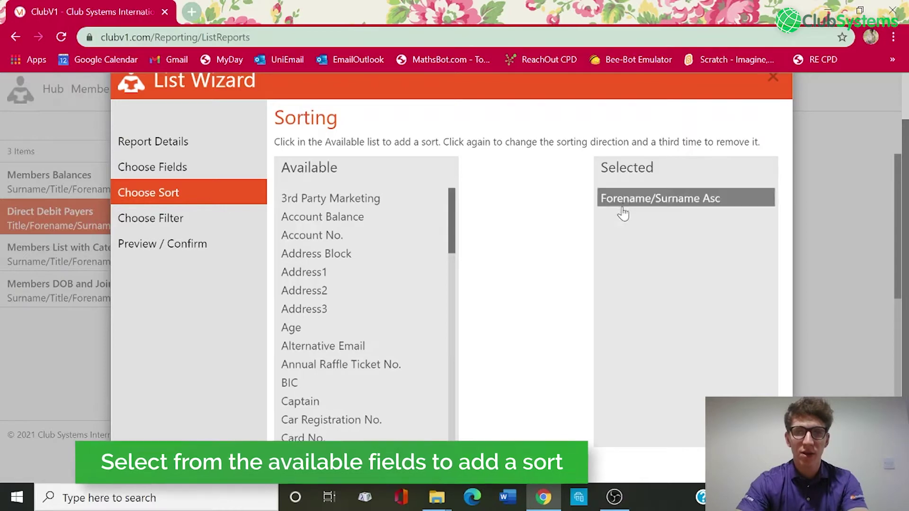
pyautogui.scroll(1, 630, 218)
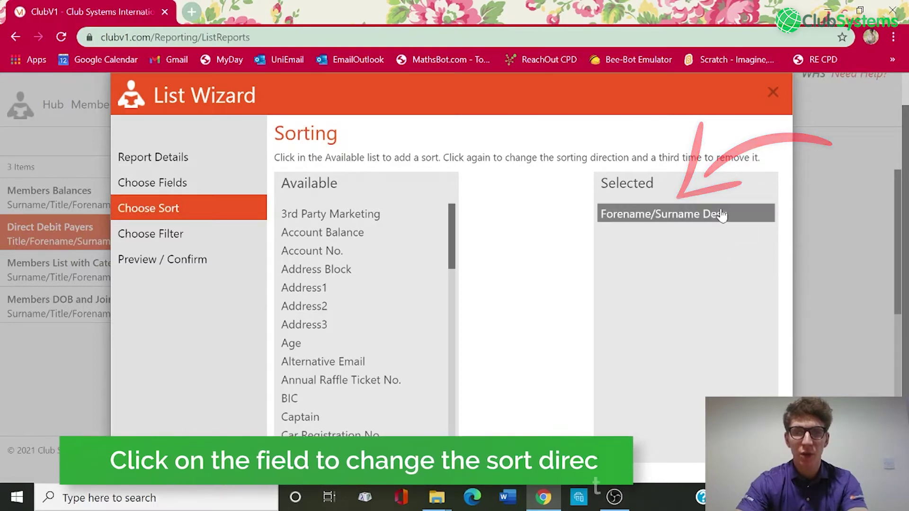
pyautogui.doubleClick(661, 216)
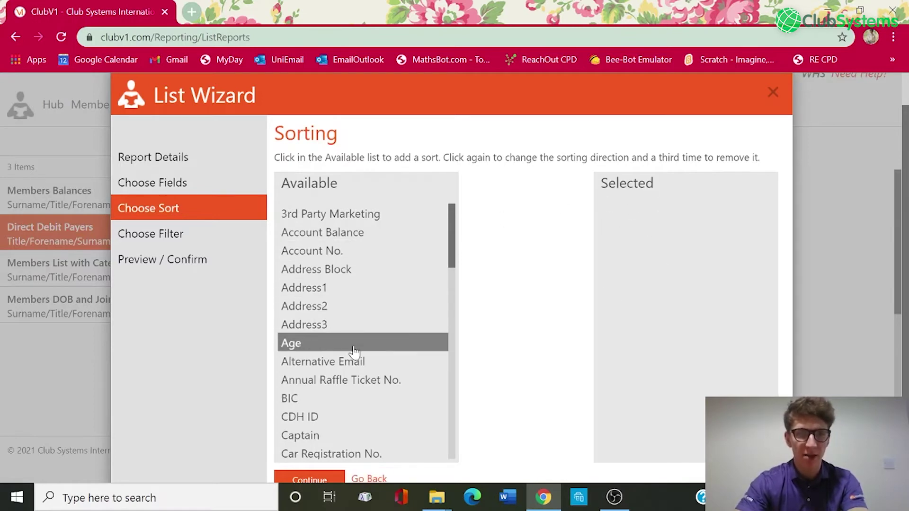
pyautogui.scroll(-6, 354, 352)
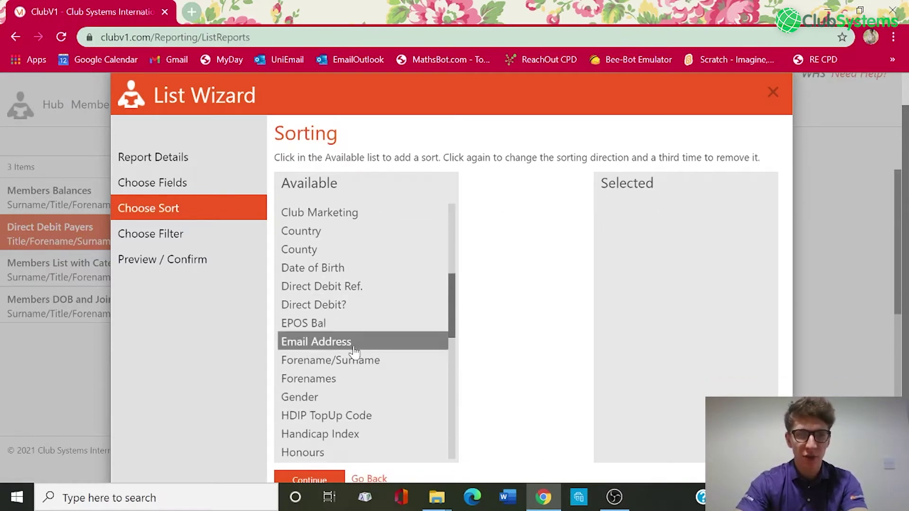
pyautogui.click(347, 360)
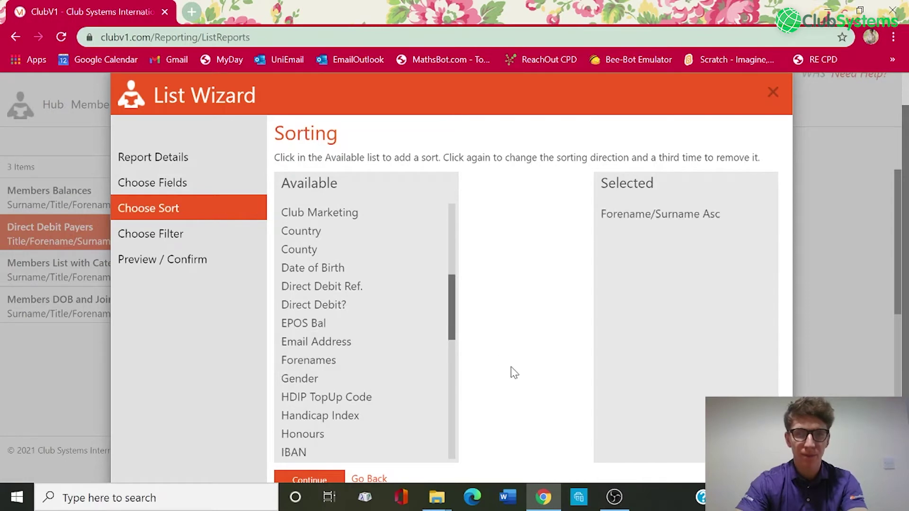
pyautogui.scroll(-1, 513, 372)
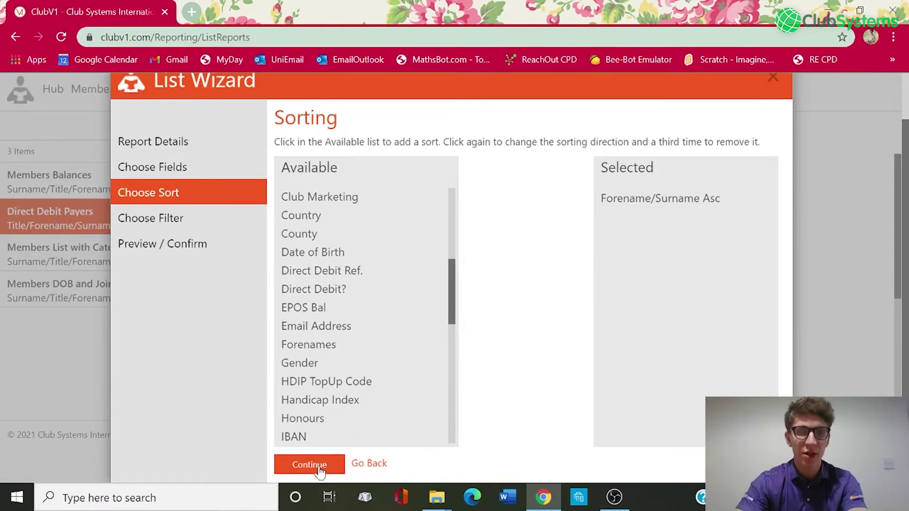
# Apply the saved Men Only filter, then remove its Gender criterion so all 96 people show.
pyautogui.click(310, 465)
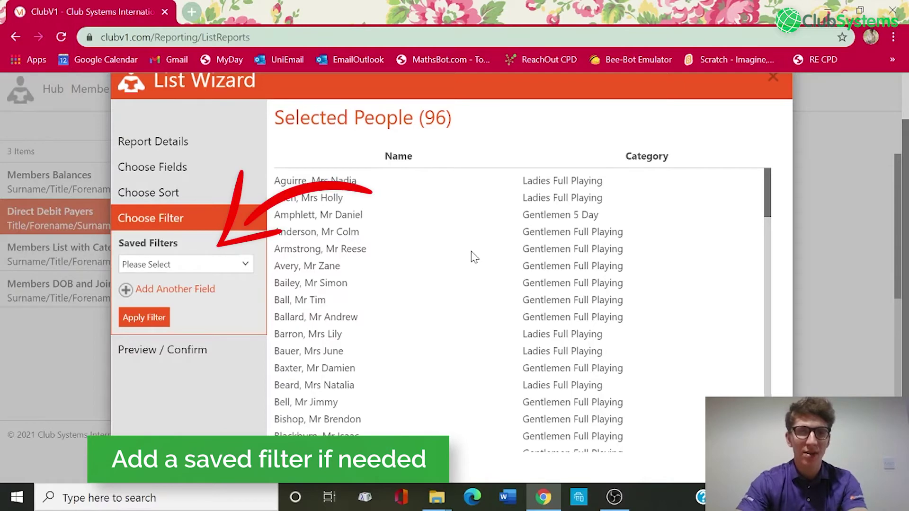
pyautogui.click(182, 266)
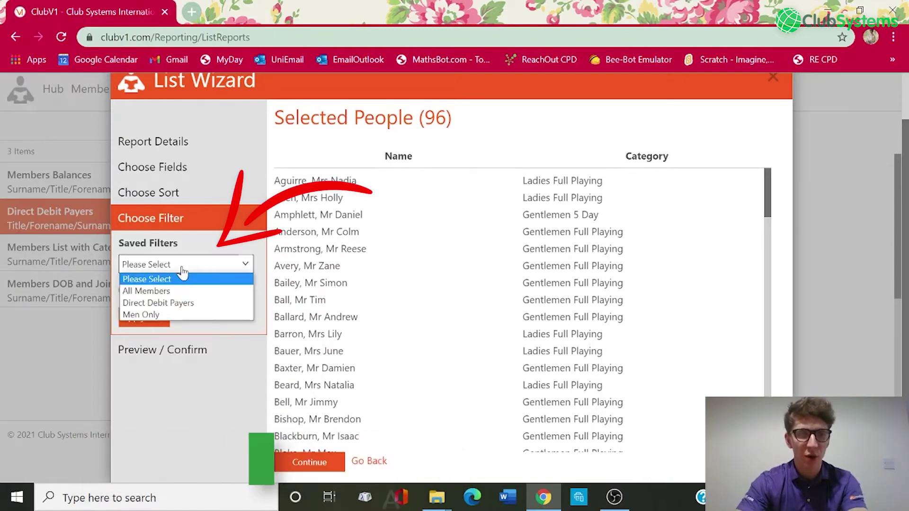
pyautogui.click(173, 315)
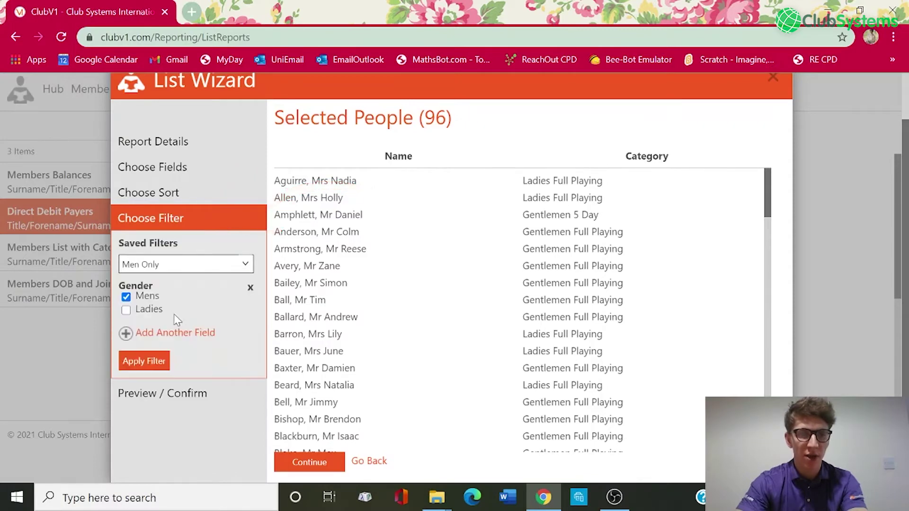
pyautogui.click(156, 366)
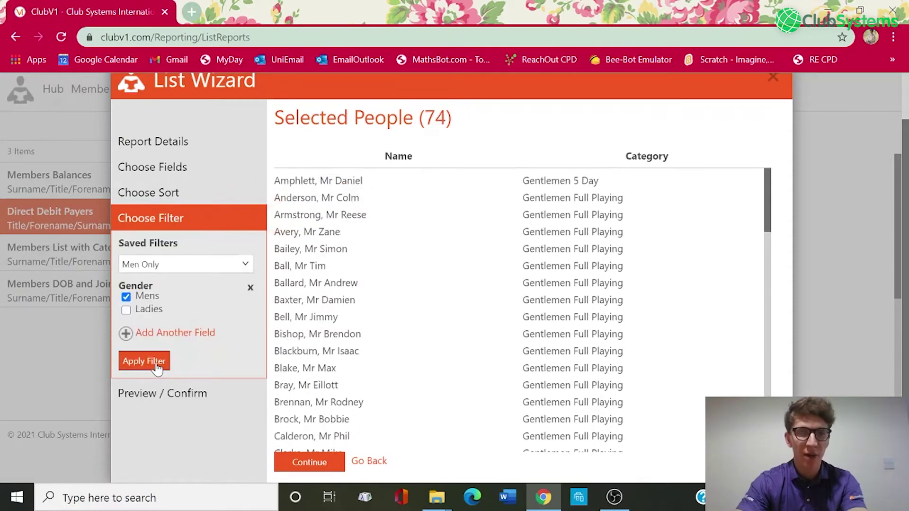
pyautogui.click(250, 287)
pyautogui.click(142, 319)
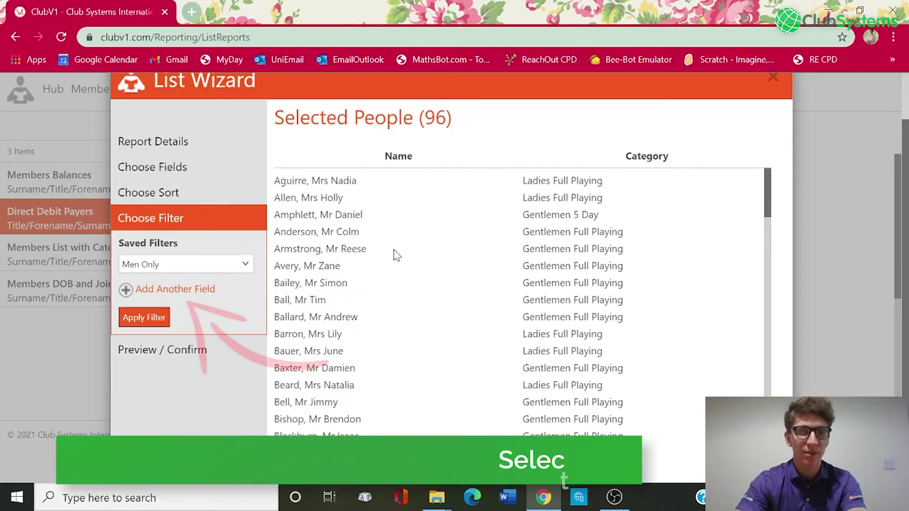
# Add a Category filter excluding 9 Hole, Associate and Country Member, and apply it.
pyautogui.click(148, 294)
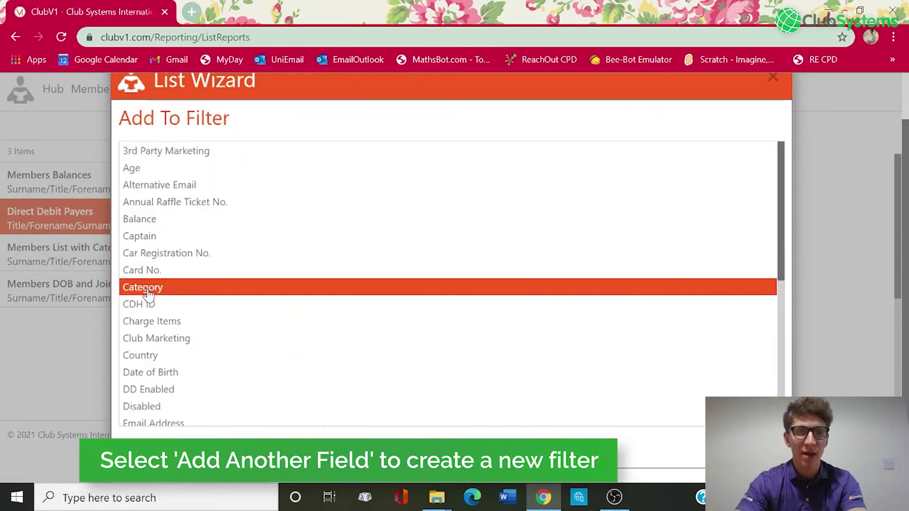
pyautogui.click(173, 291)
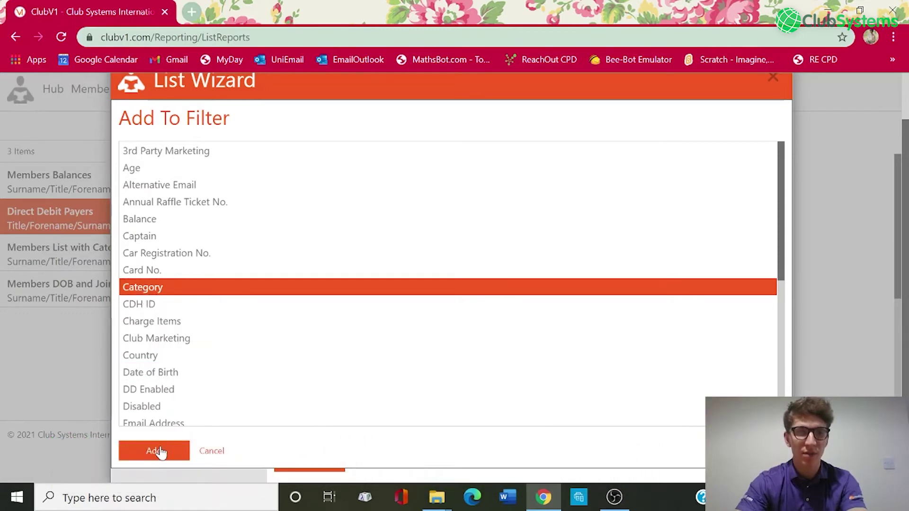
pyautogui.click(160, 450)
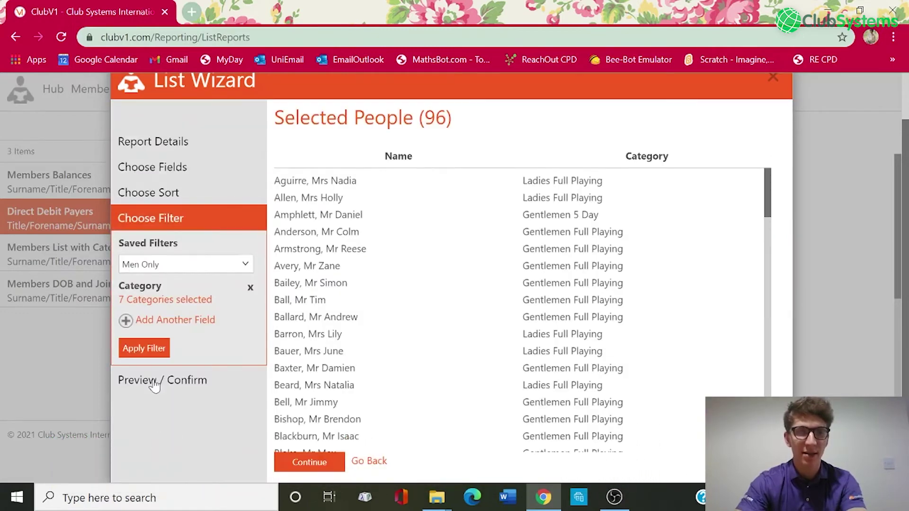
pyautogui.click(149, 303)
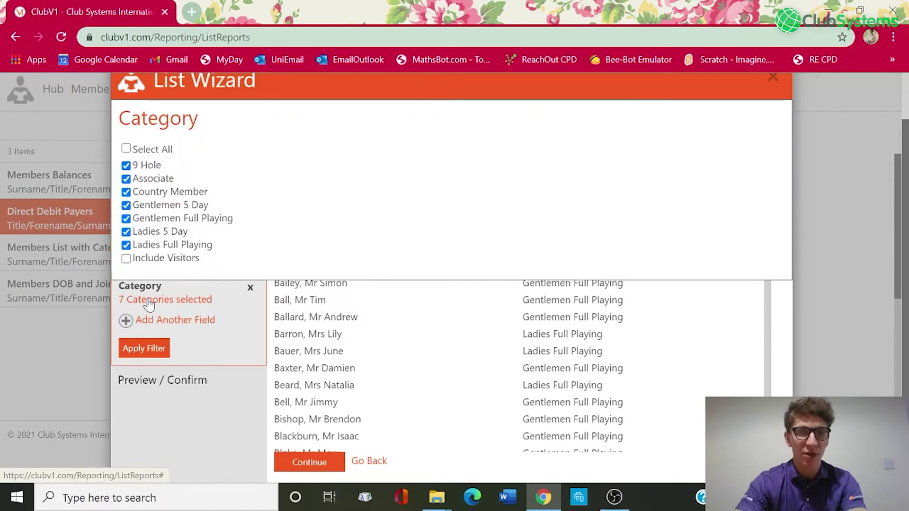
pyautogui.click(126, 165)
pyautogui.click(126, 179)
pyautogui.click(126, 191)
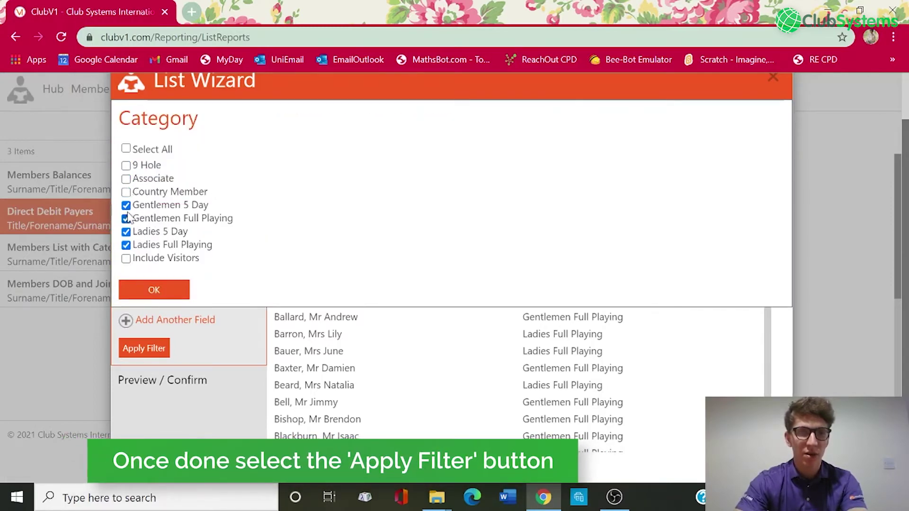
pyautogui.click(154, 289)
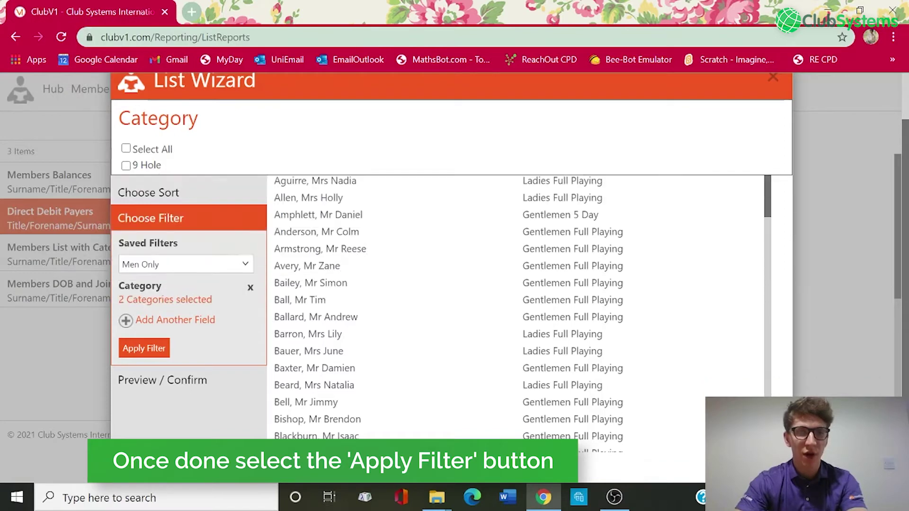
pyautogui.click(140, 350)
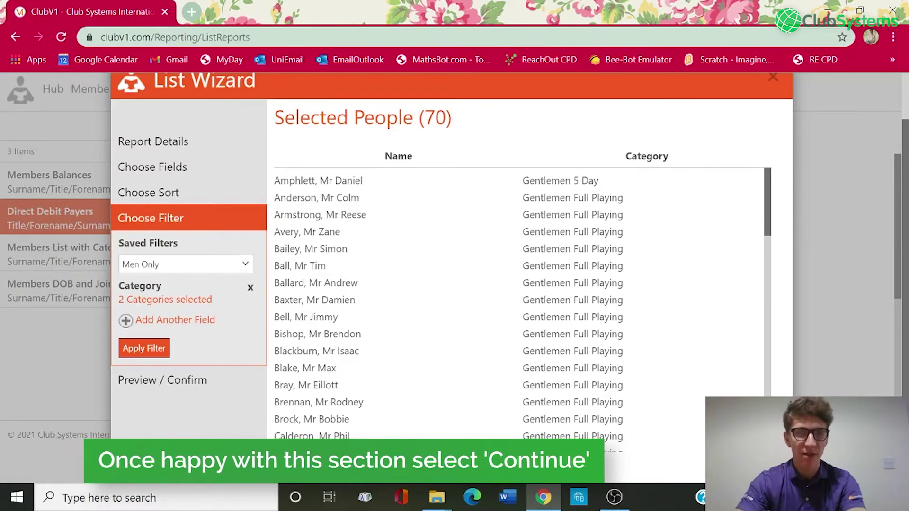
# Remove the Category filter, reapply so all 96 people return, and continue to preview.
pyautogui.click(250, 287)
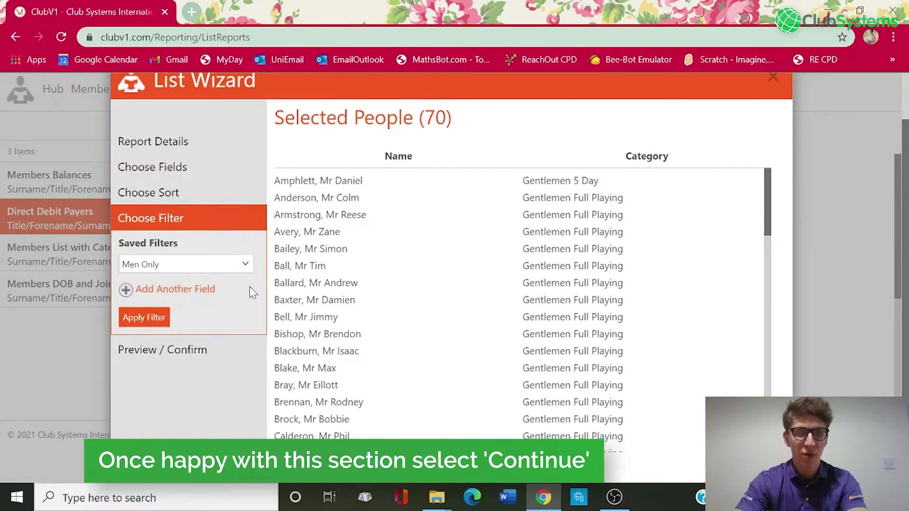
pyautogui.click(145, 325)
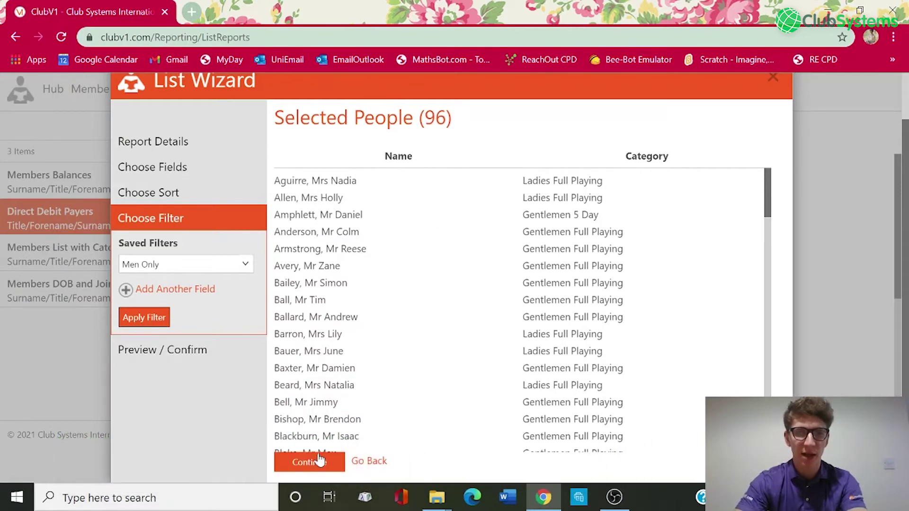
pyautogui.click(320, 464)
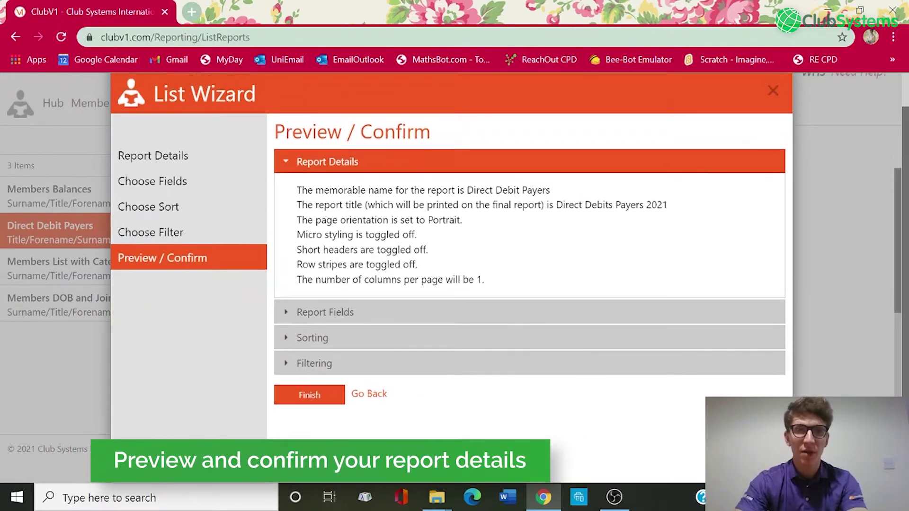
# Review the Report Fields, Sorting and Filtering summaries, then finish the wizard.
pyautogui.scroll(1, 305, 161)
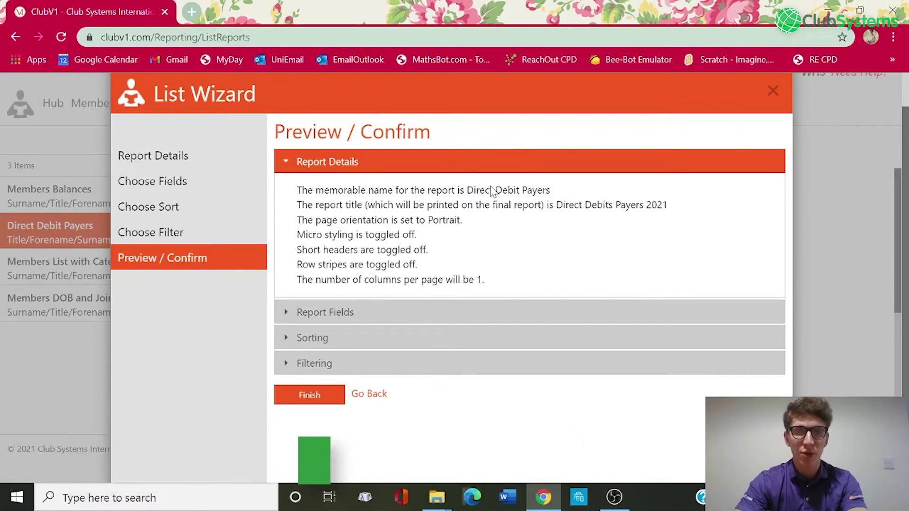
pyautogui.doubleClick(348, 319)
pyautogui.click(328, 303)
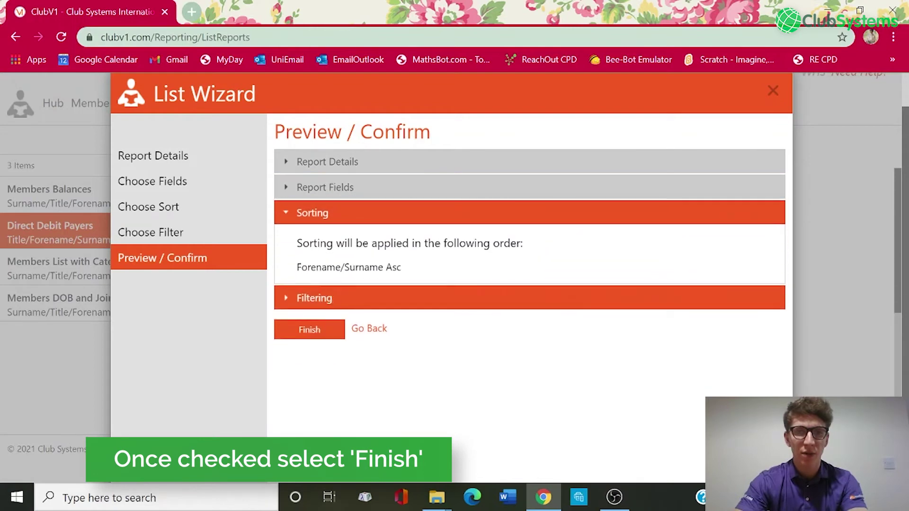
pyautogui.click(325, 300)
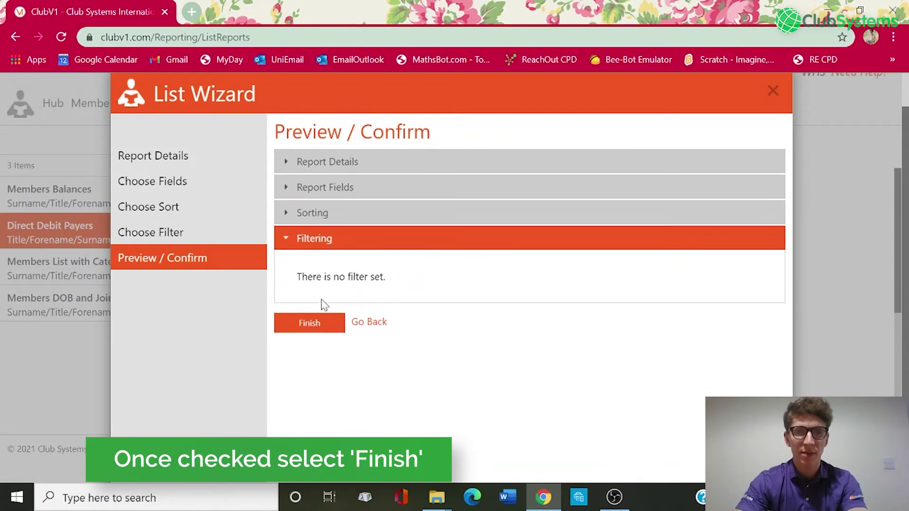
pyautogui.click(314, 330)
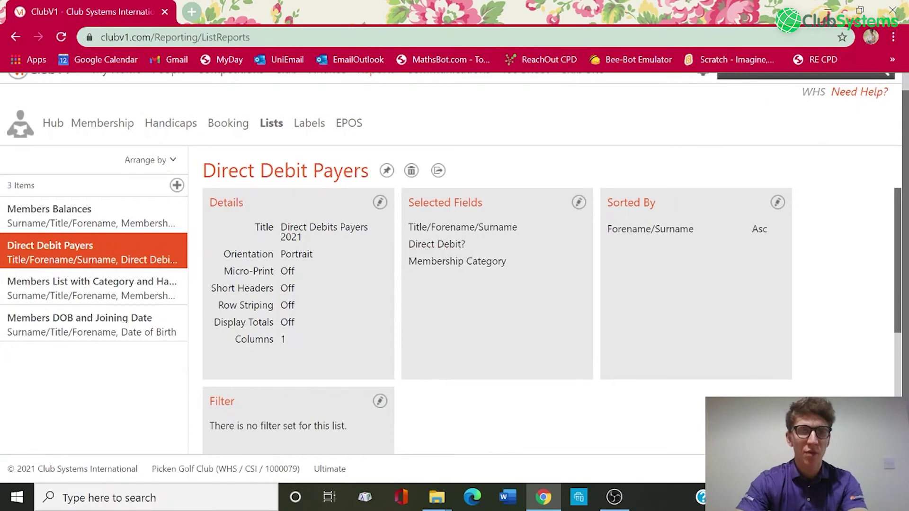
pyautogui.scroll(1, 299, 190)
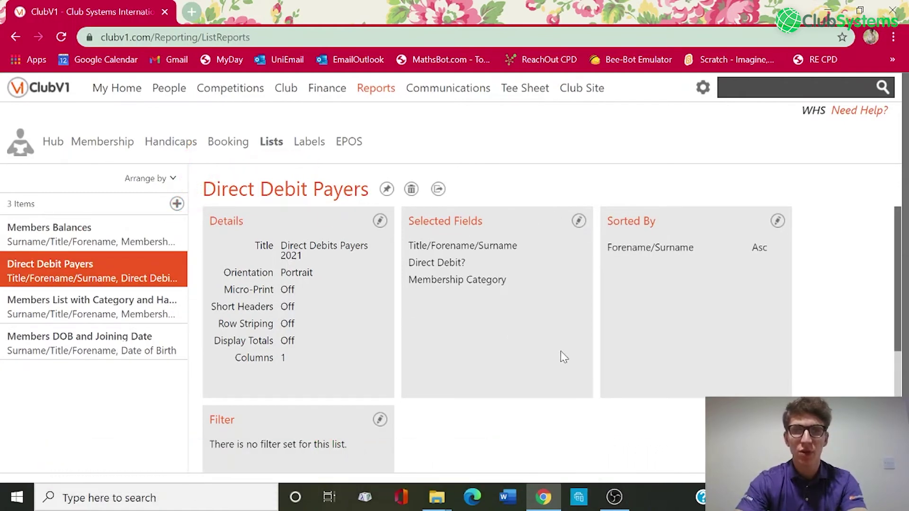
pyautogui.scroll(-1, 561, 357)
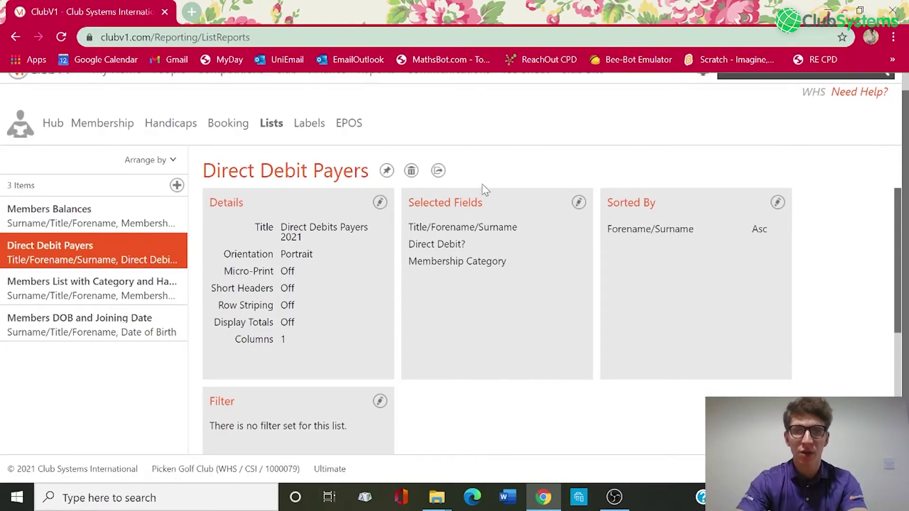
pyautogui.click(579, 203)
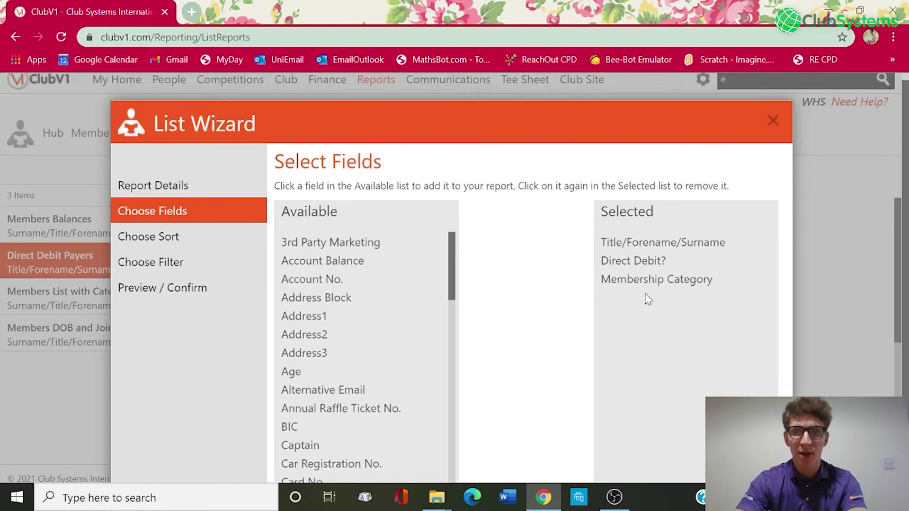
pyautogui.scroll(-1, 629, 326)
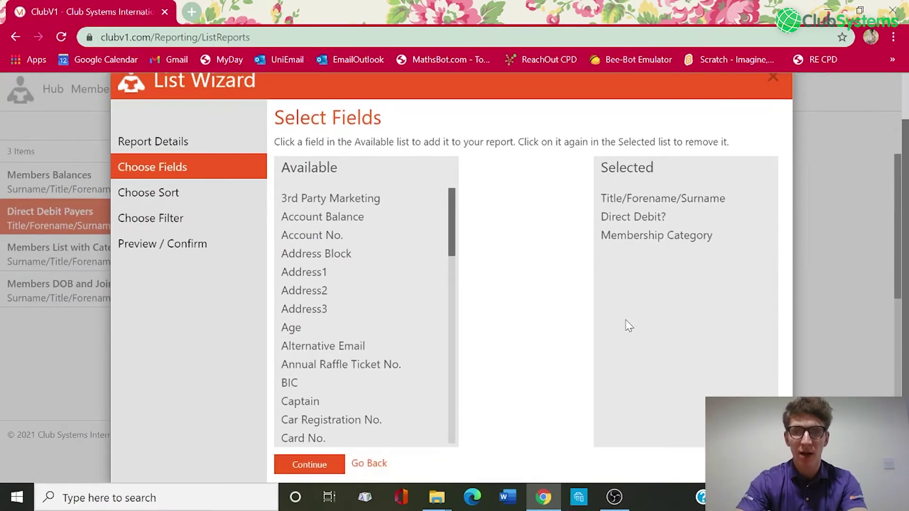
pyautogui.scroll(1, 616, 241)
pyautogui.click(772, 132)
# Download the Direct Debit Payers list as CSV and open the file in Excel.
pyautogui.scroll(-2, 607, 306)
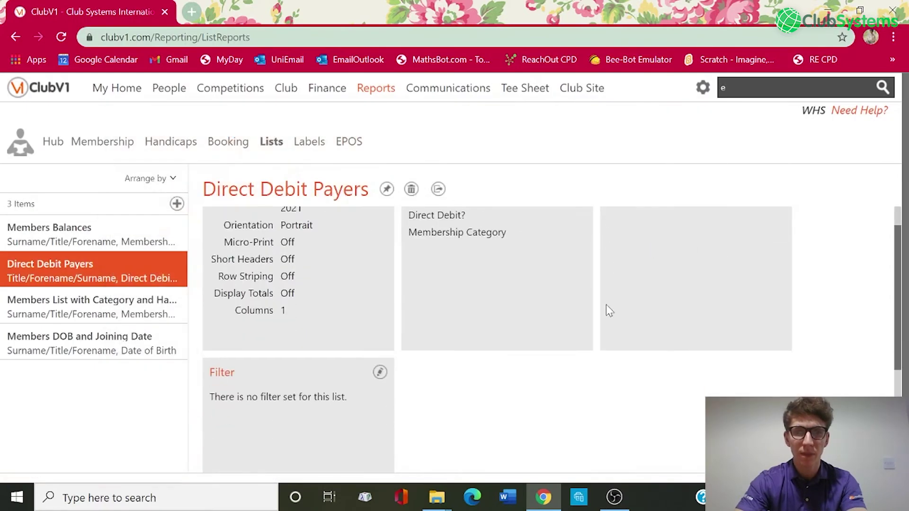
pyautogui.scroll(2, 606, 305)
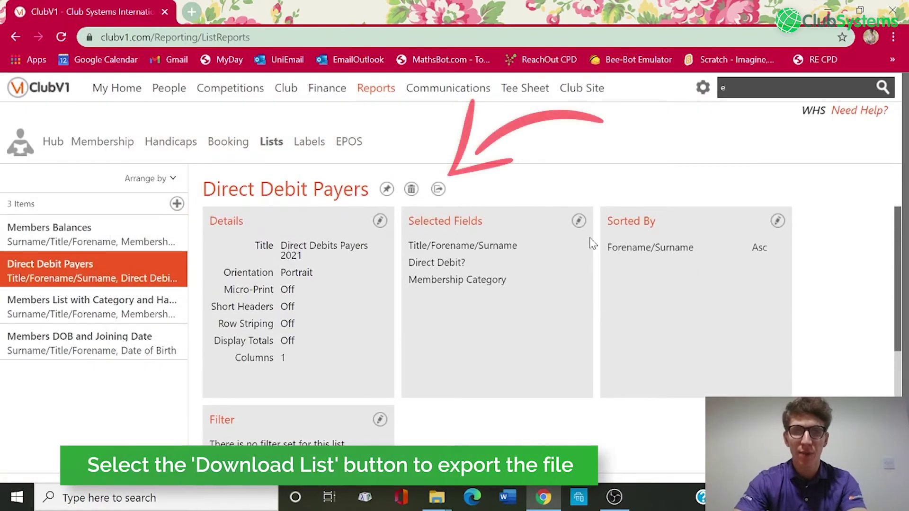
pyautogui.click(439, 191)
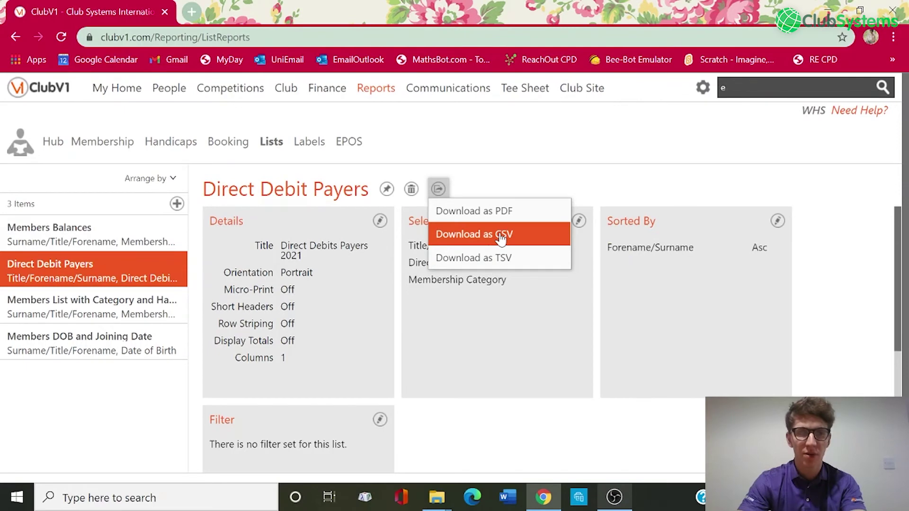
pyautogui.click(501, 236)
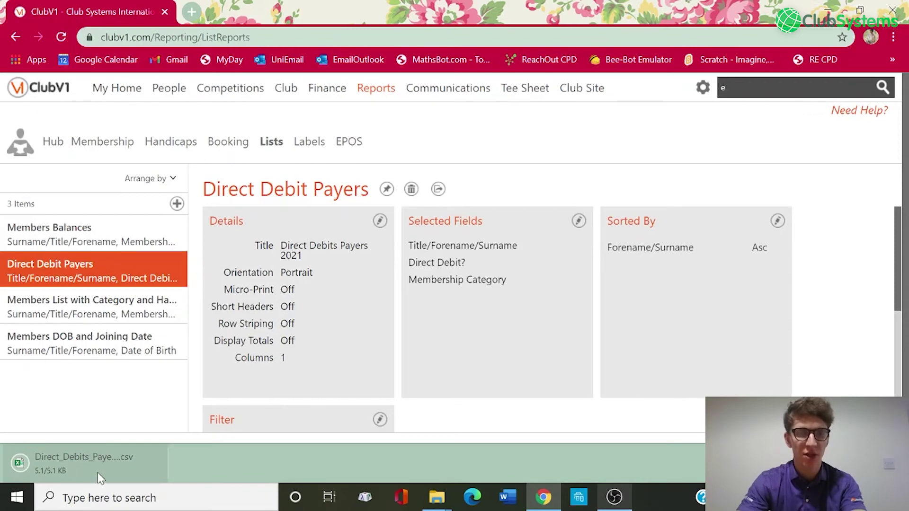
pyautogui.click(102, 460)
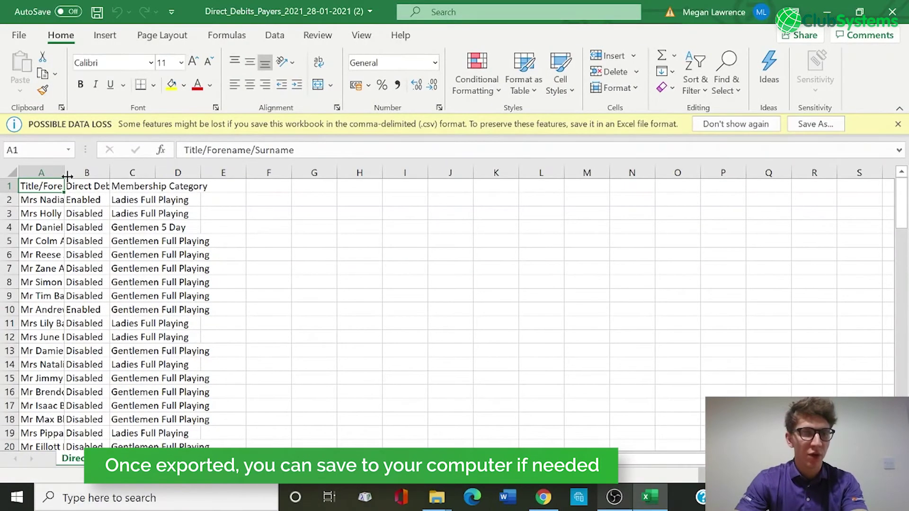
# Widen column A, autofit columns B and C, then switch back to the ClubV1 browser.
pyautogui.moveTo(64, 172); pyautogui.dragTo(166, 170)
pyautogui.doubleClick(217, 173)
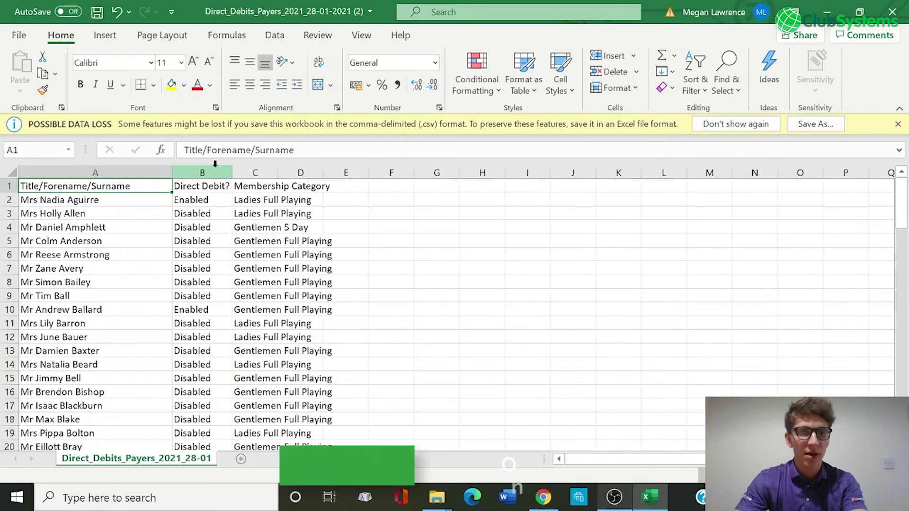
pyautogui.doubleClick(279, 173)
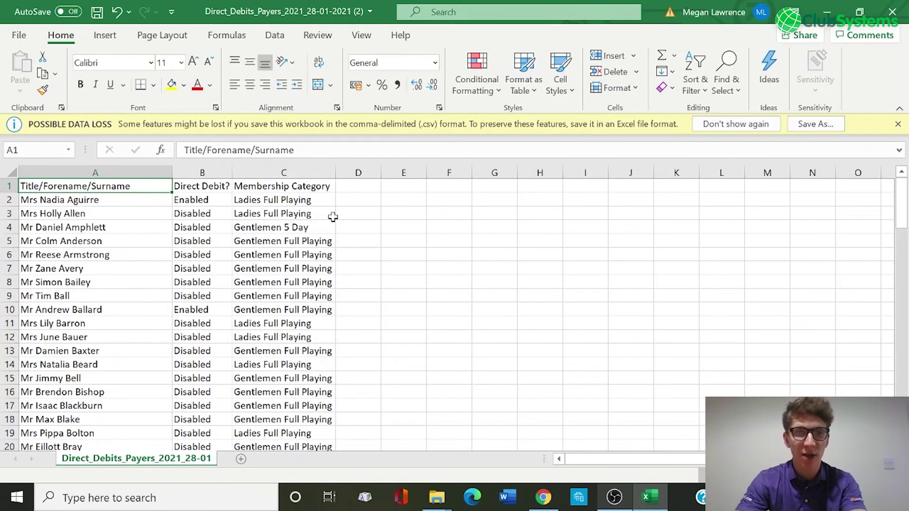
pyautogui.hotkey('alt', 'Tab')
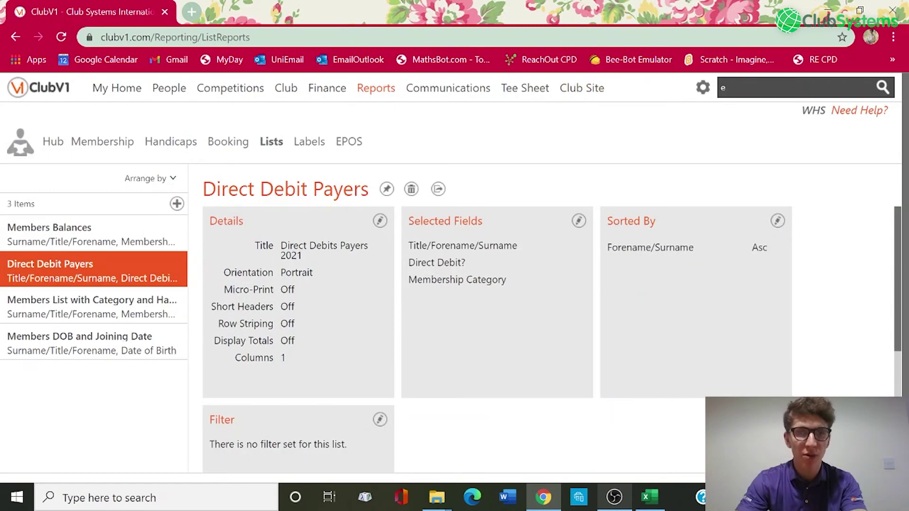
pyautogui.click(440, 194)
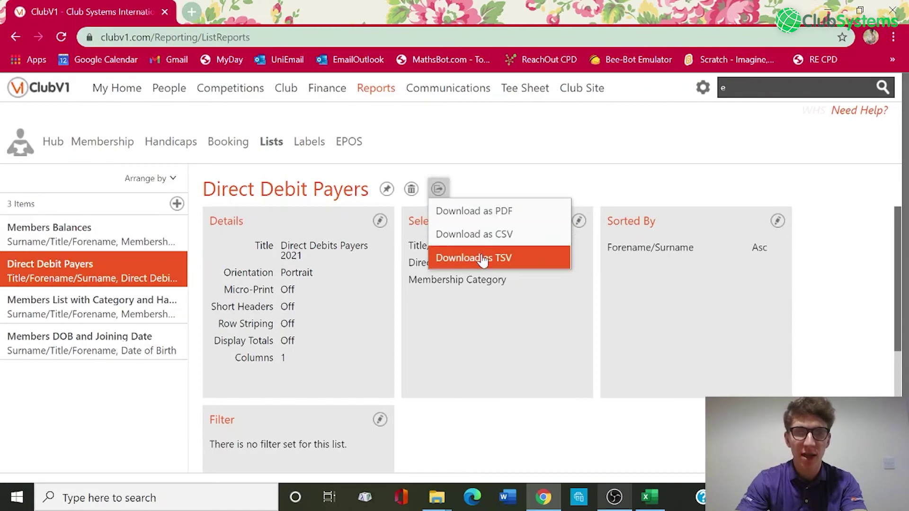
pyautogui.click(448, 191)
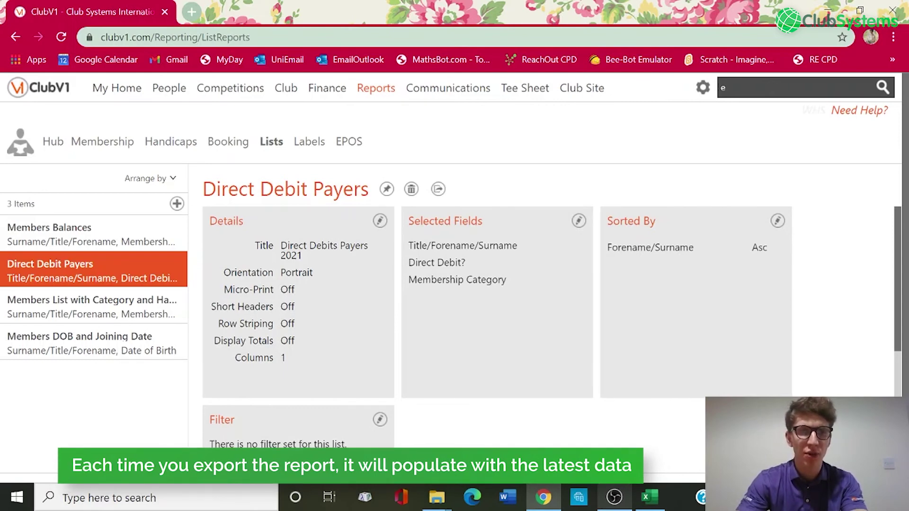
pyautogui.click(439, 189)
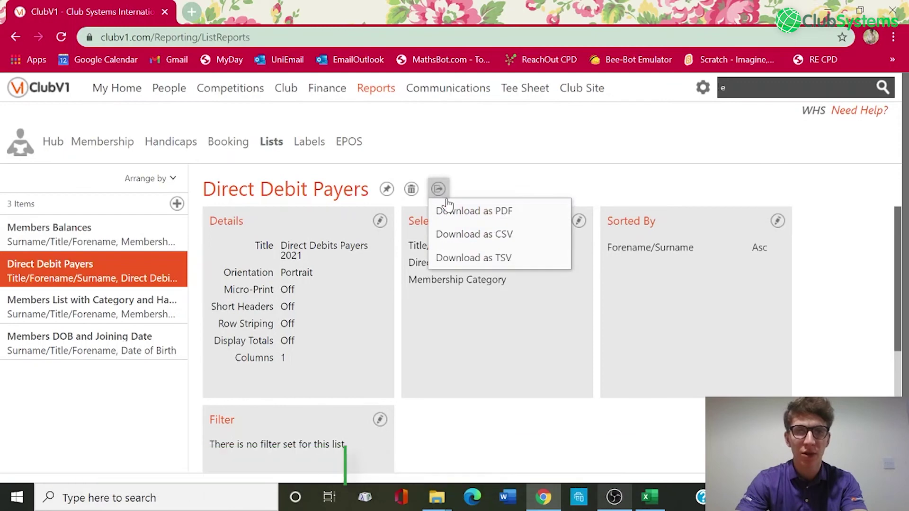
pyautogui.click(509, 235)
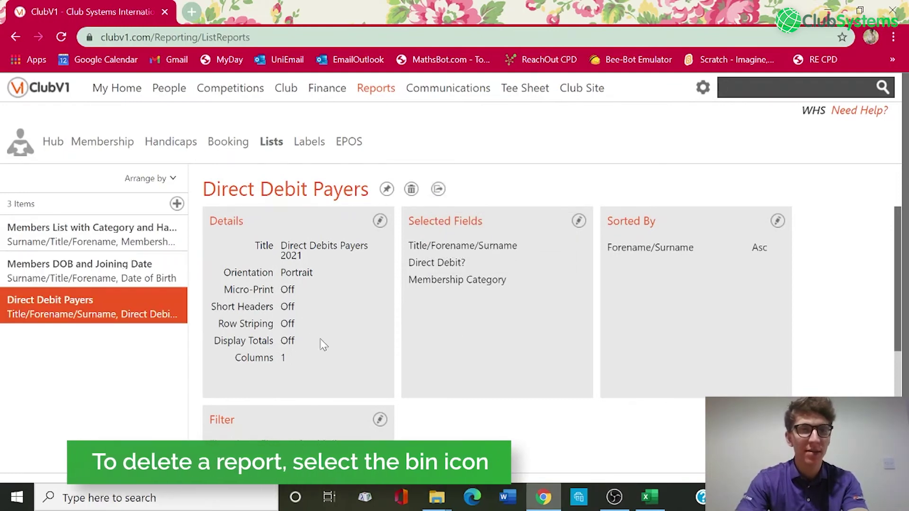
pyautogui.click(98, 241)
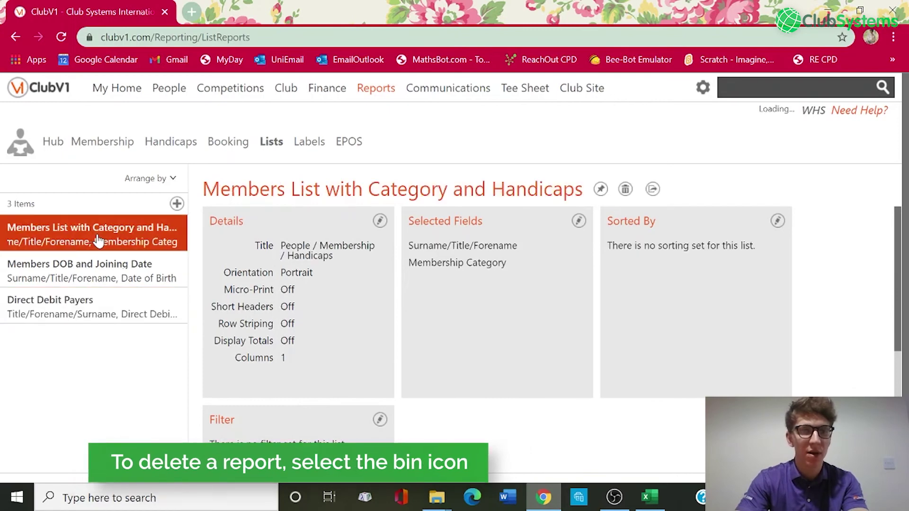
pyautogui.click(626, 190)
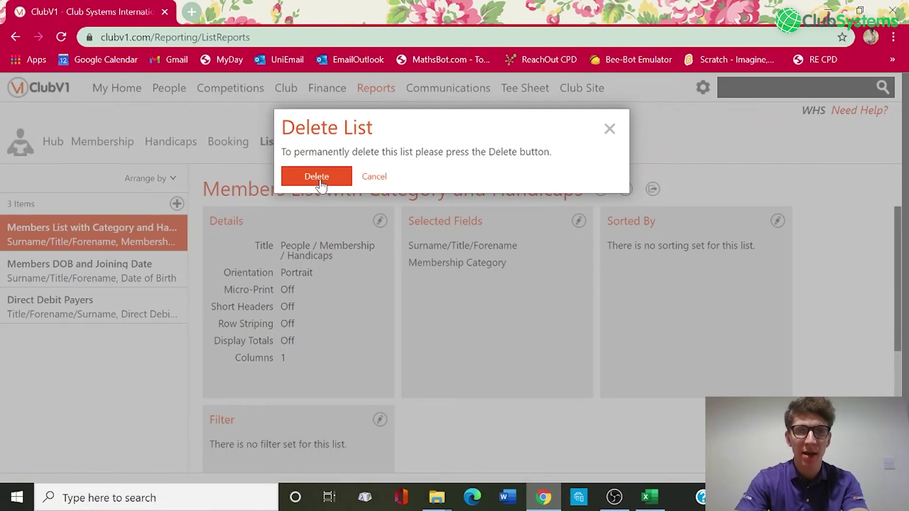
pyautogui.click(374, 177)
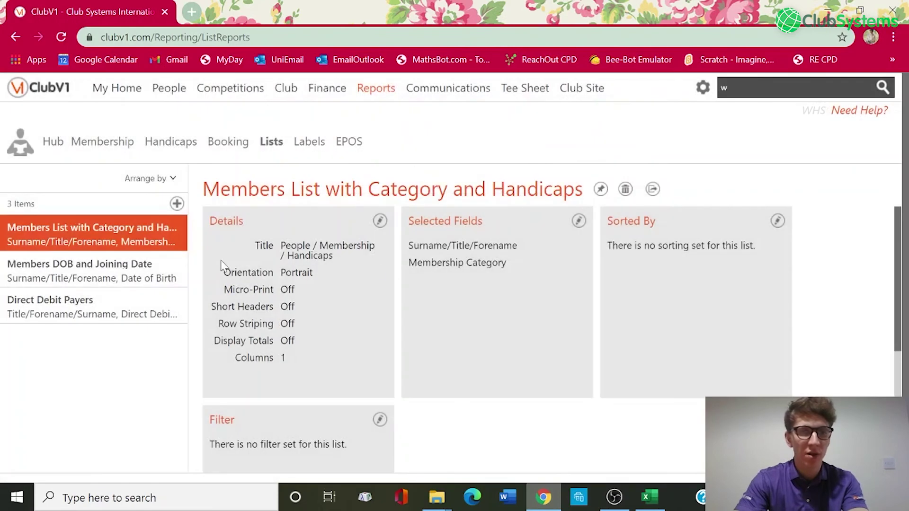
pyautogui.click(114, 271)
pyautogui.click(113, 303)
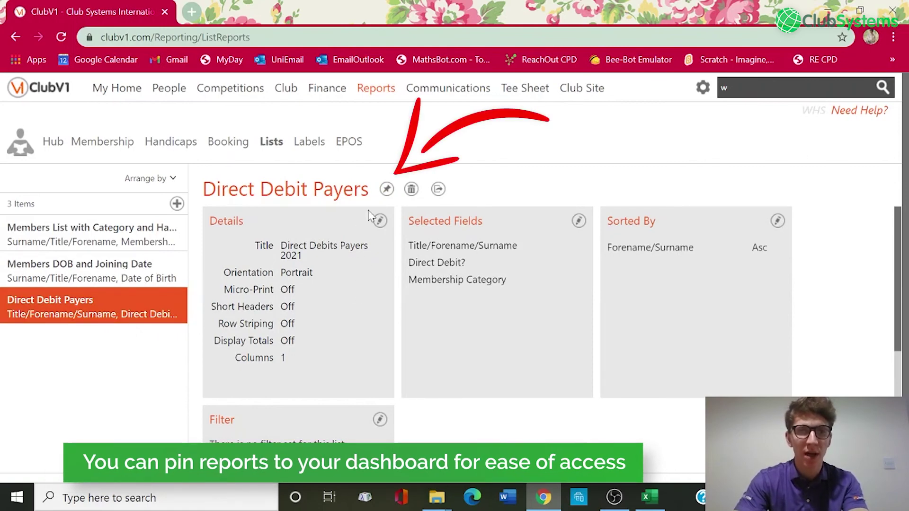
# Confirm Direct Debit Payers is in My Home's Pinned Lists, dismiss the Tee Sheet Reminder, and reopen Reports.
pyautogui.click(387, 189)
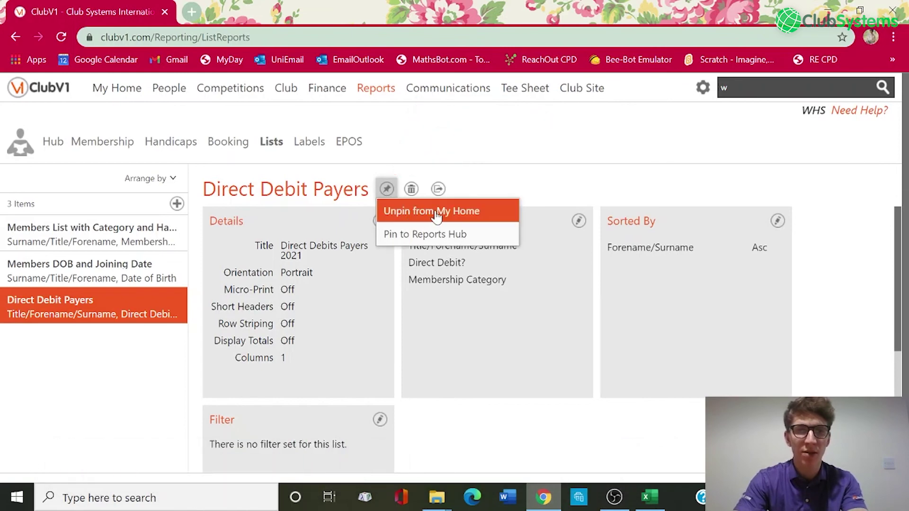
pyautogui.click(132, 93)
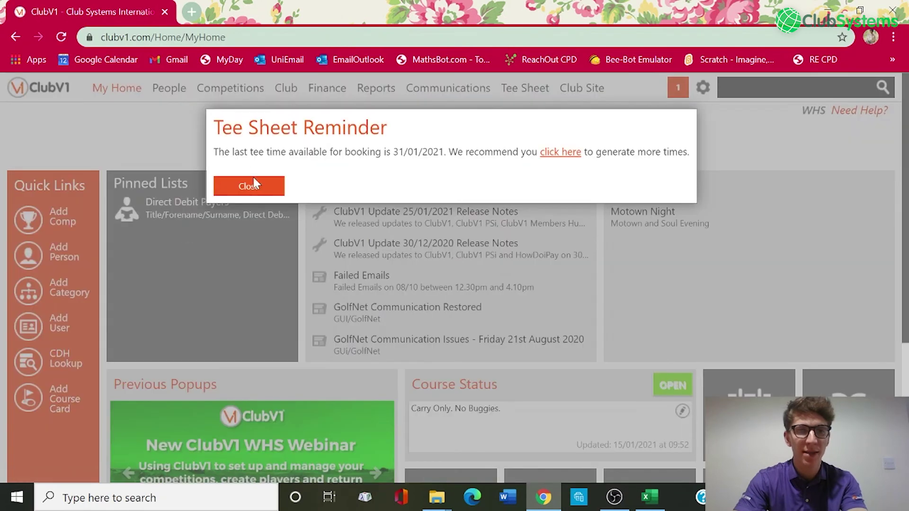
pyautogui.click(254, 184)
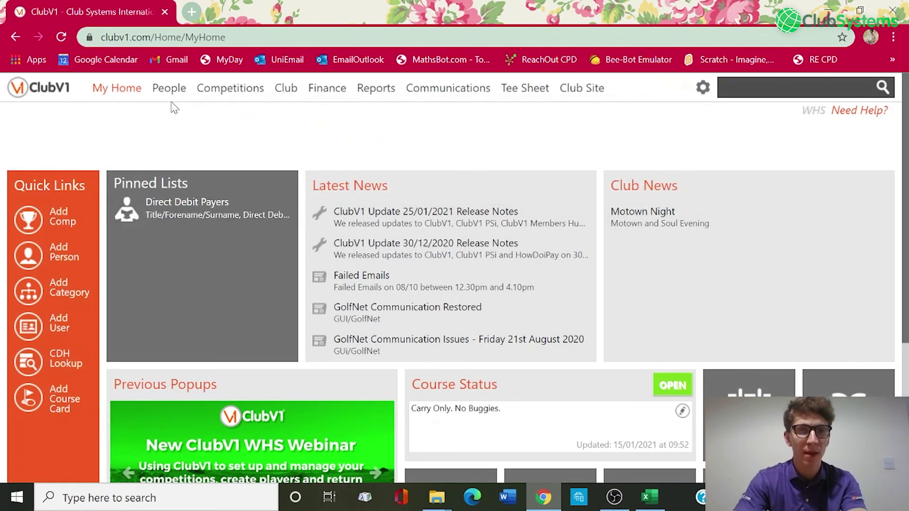
pyautogui.click(390, 95)
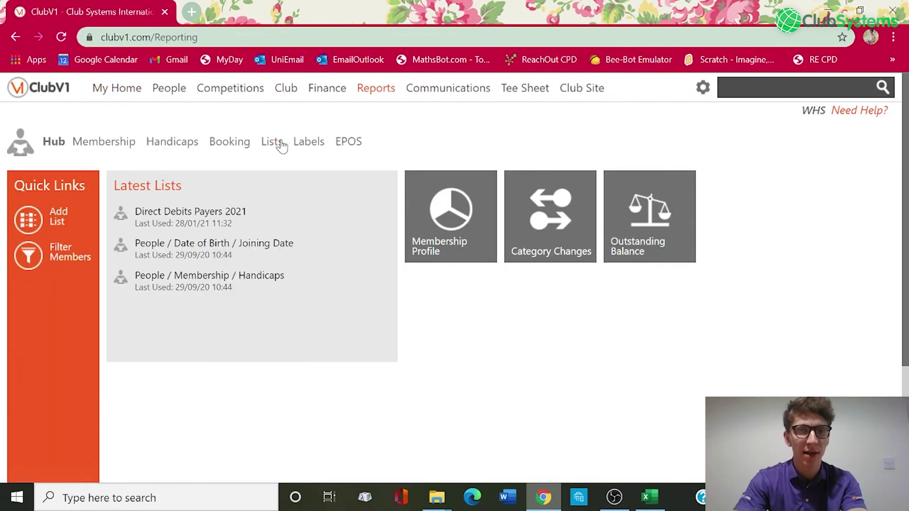
# Pin 'Members List with Category and Handicaps' to the Reports hub, then return to My Home past the reminder.
pyautogui.click(280, 144)
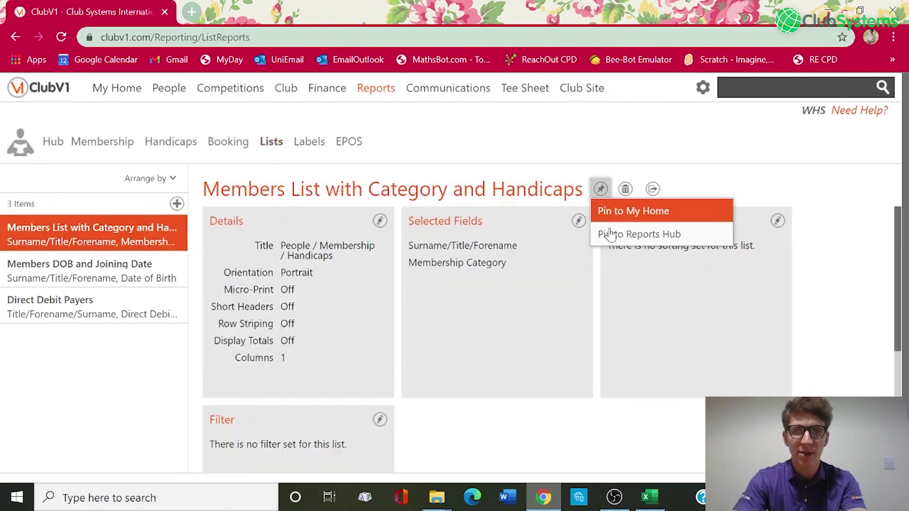
pyautogui.click(625, 237)
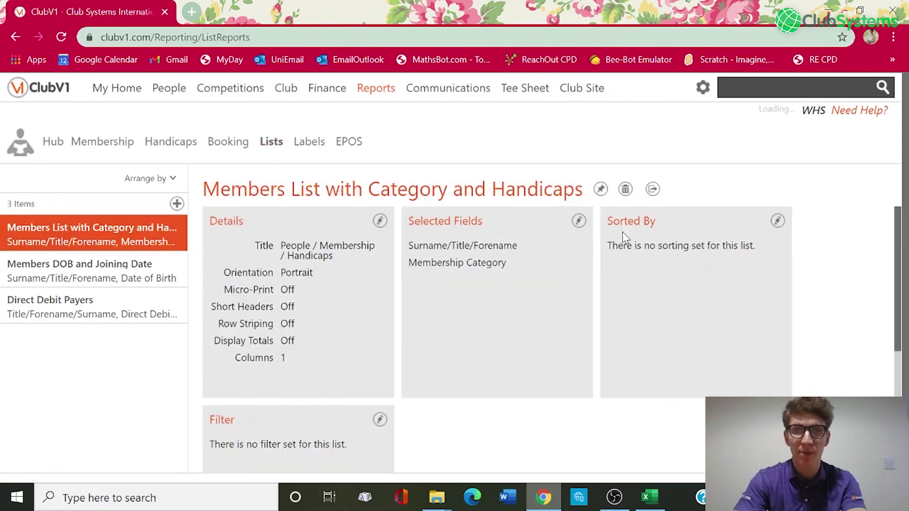
pyautogui.click(53, 146)
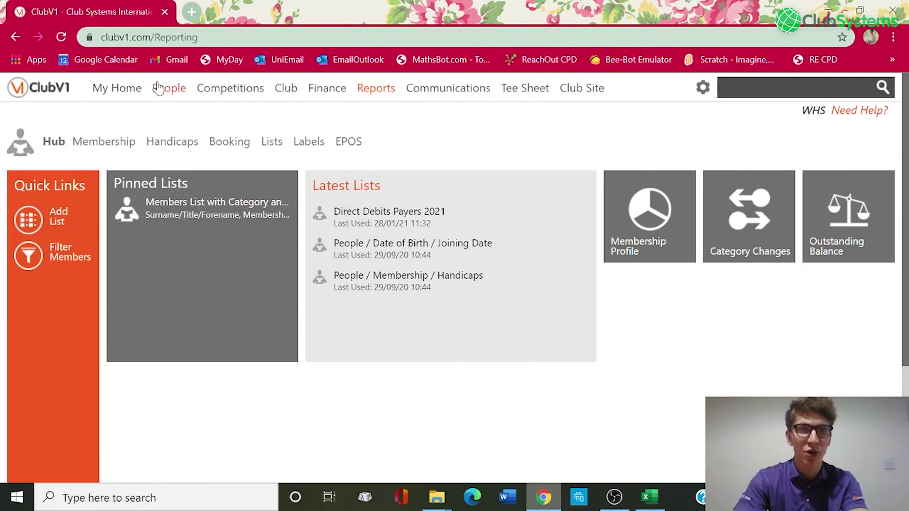
pyautogui.click(121, 89)
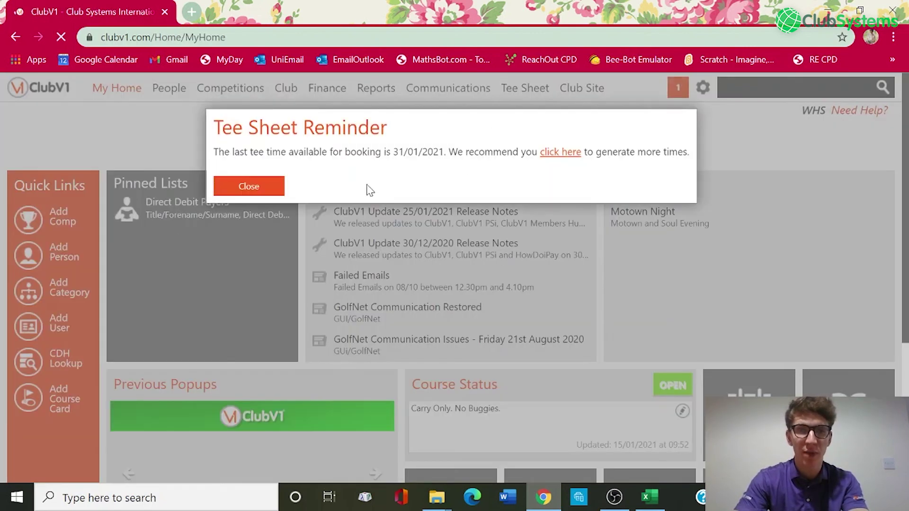
pyautogui.click(273, 189)
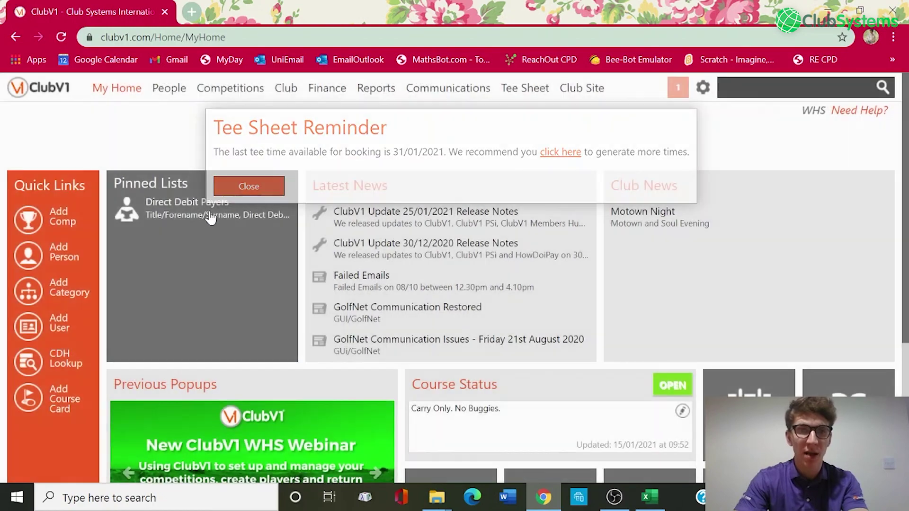